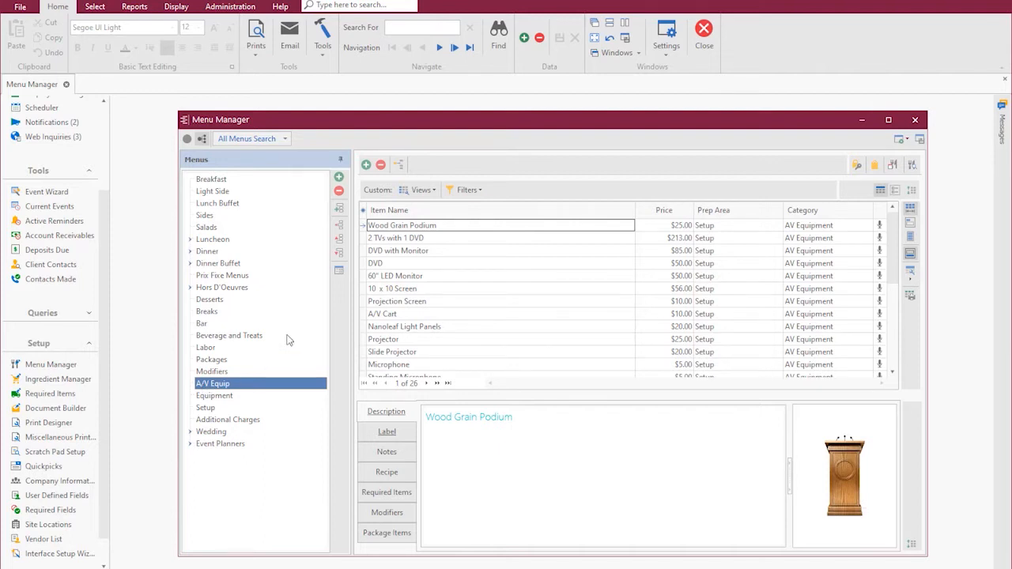
Show the Default Qty column in the A/V Equip menu's item list
left_click(363, 210)
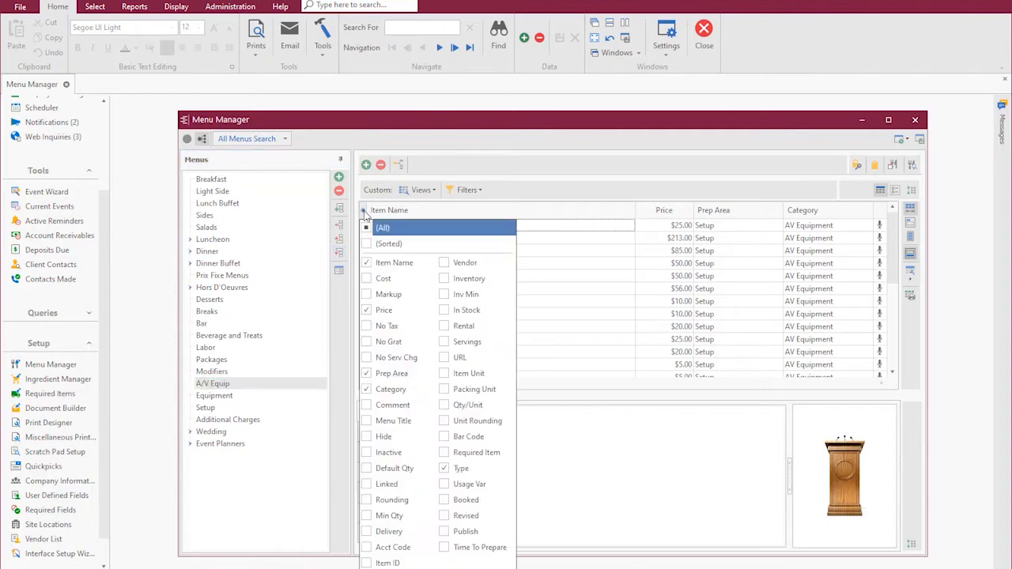
left_click(367, 469)
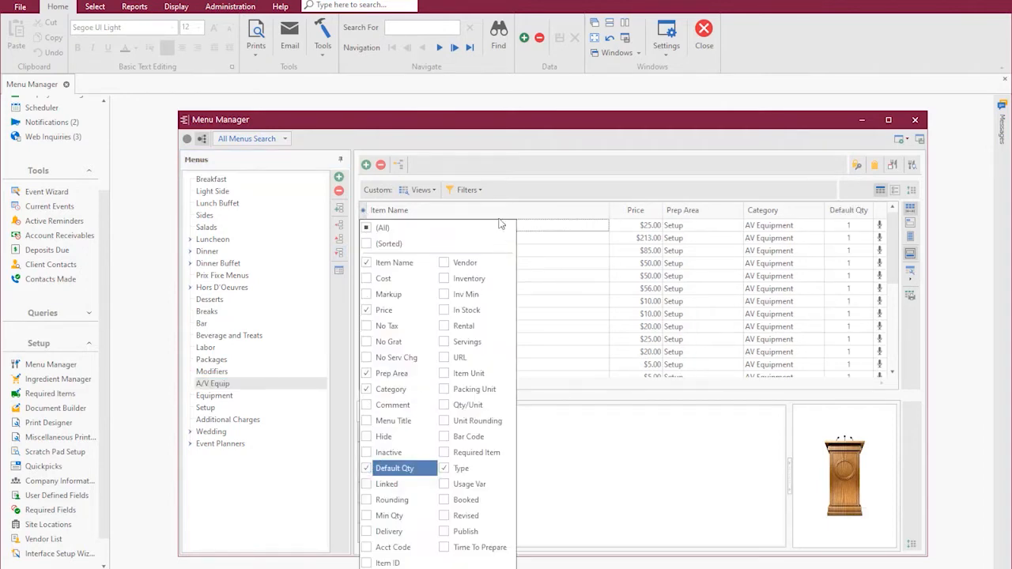
left_click(510, 192)
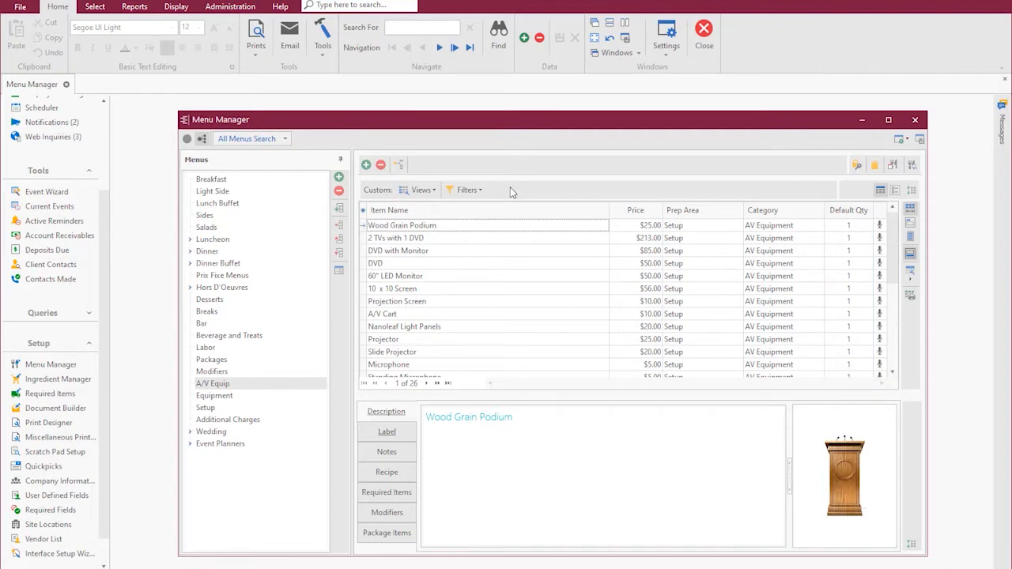
Display the Hot items under Hors D'Oeuvres and add the Linked column to their list
left_click(190, 288)
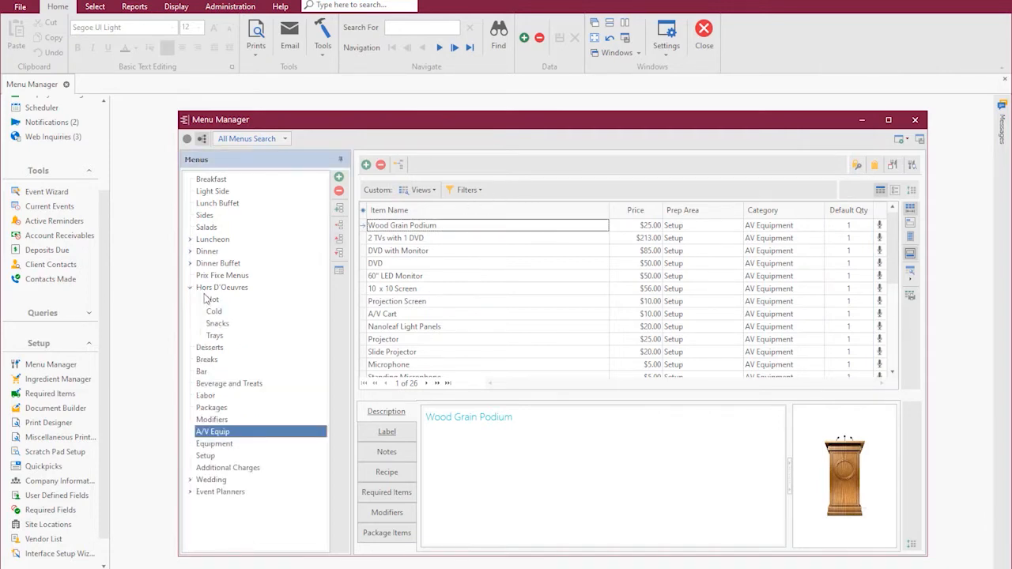
left_click(214, 302)
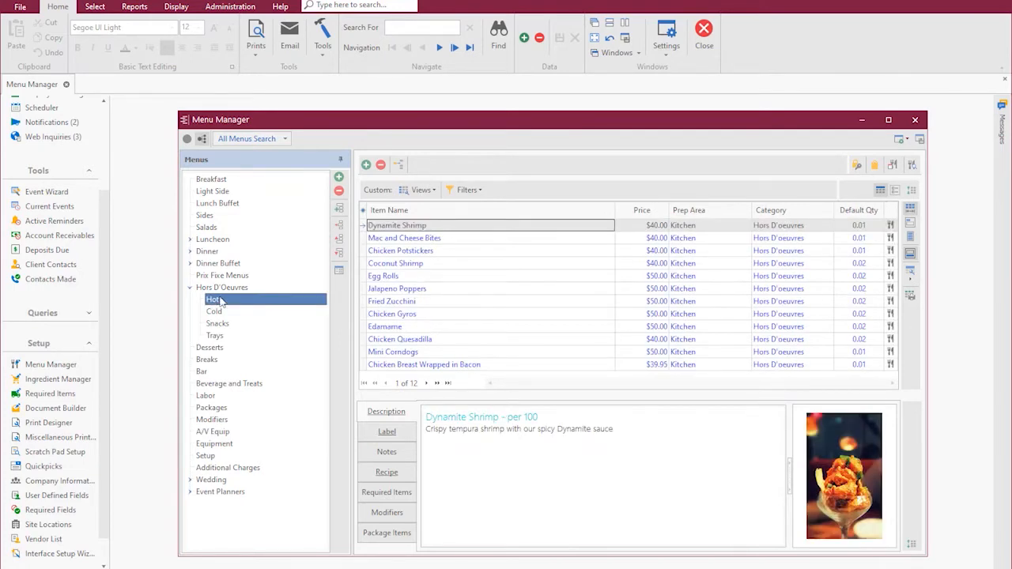
left_click(365, 212)
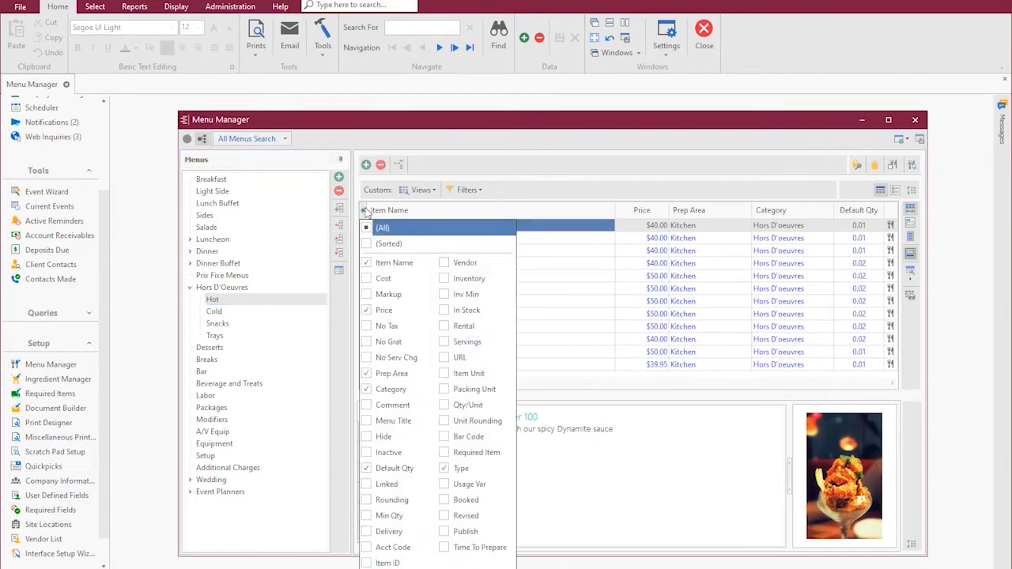
left_click(366, 484)
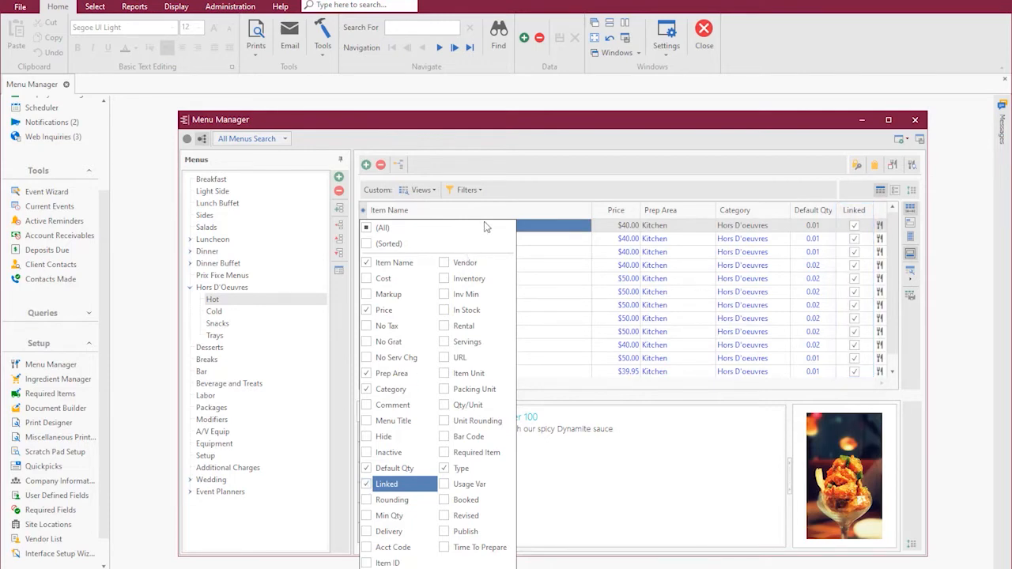
left_click(506, 193)
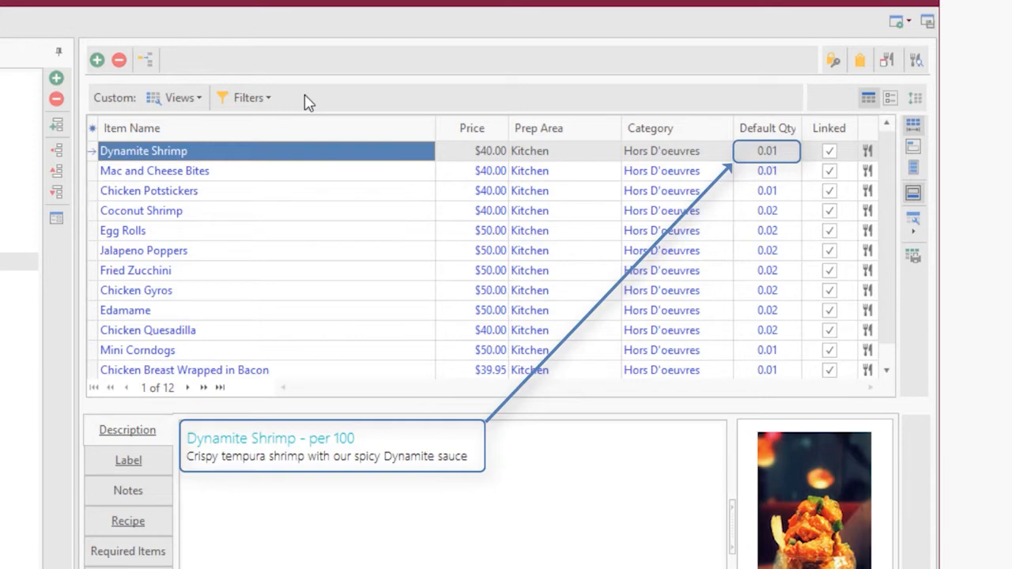
Inspect the Default Qty entry and its calculator for Dynamite Shrimp, leaving the value as it is
left_click(771, 152)
left_click(790, 151)
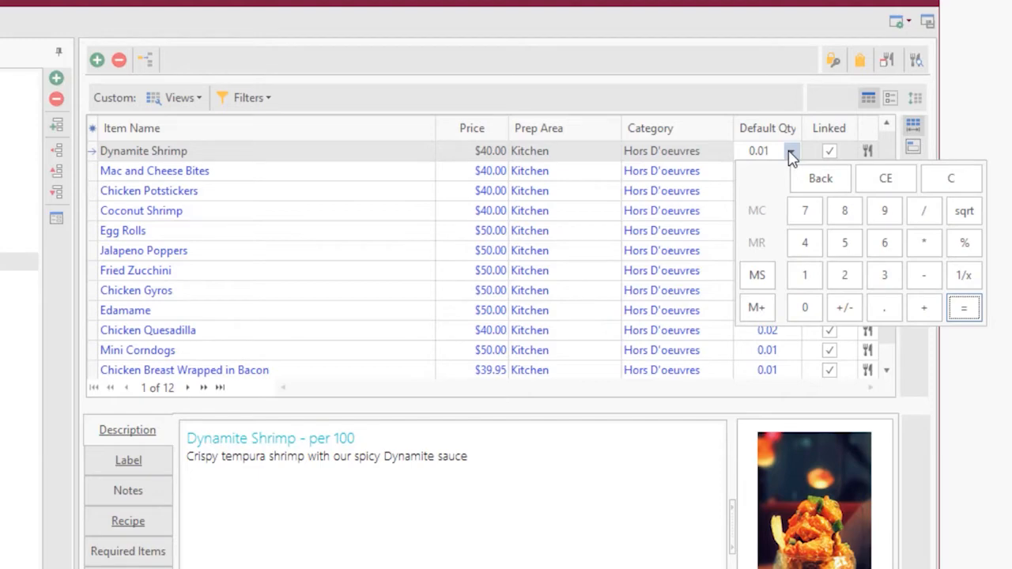
left_click(791, 153)
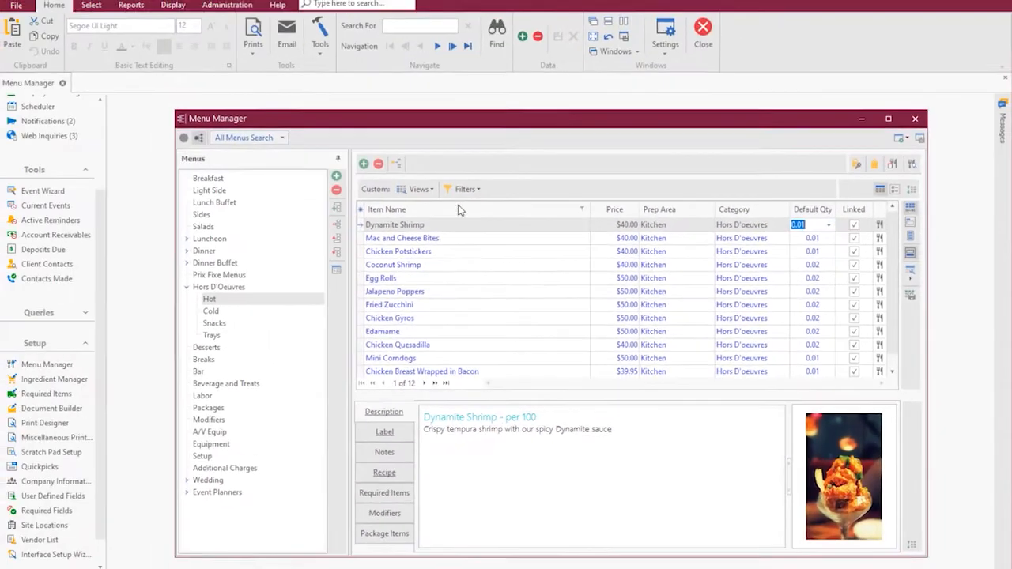
Add the Rounding column to the hot hors d'oeuvres list and view the rounding options for Dynamite Shrimp
left_click(364, 211)
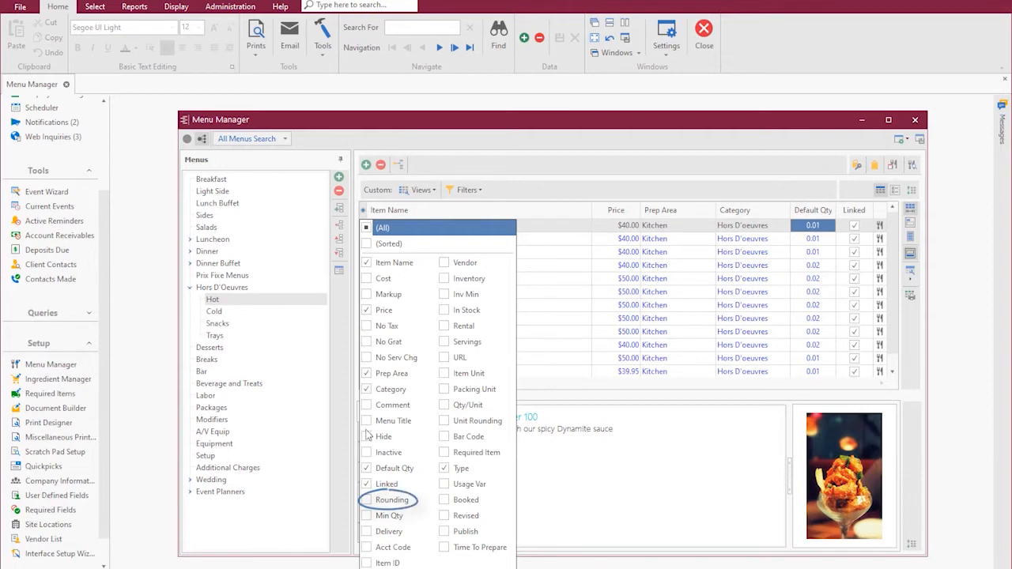
left_click(367, 500)
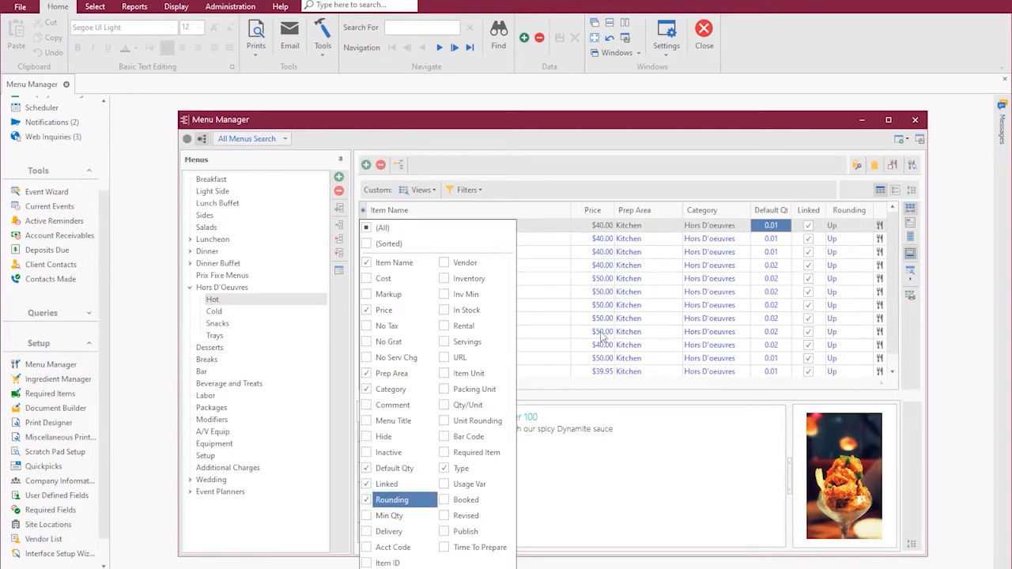
left_click(675, 195)
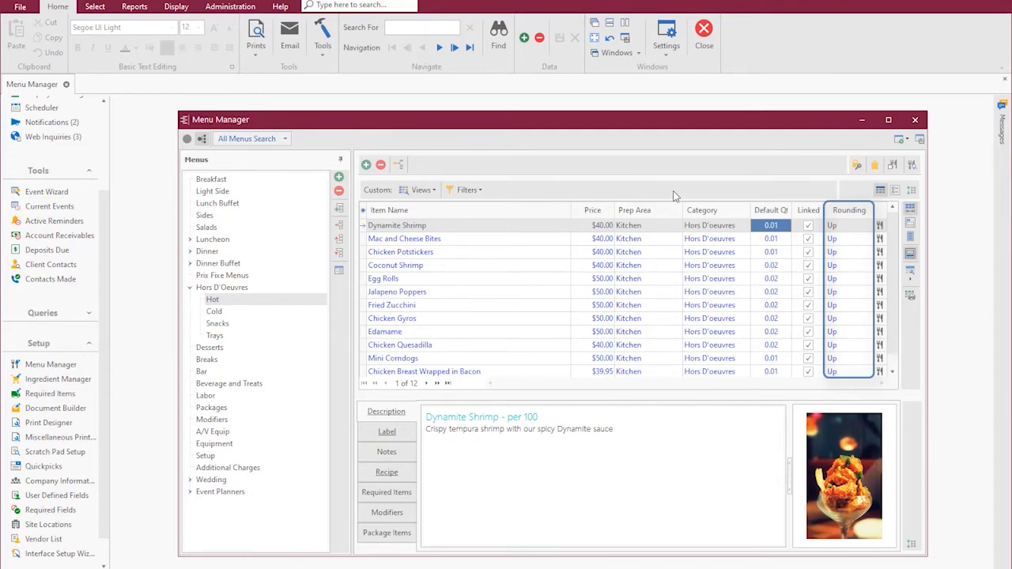
left_click(844, 226)
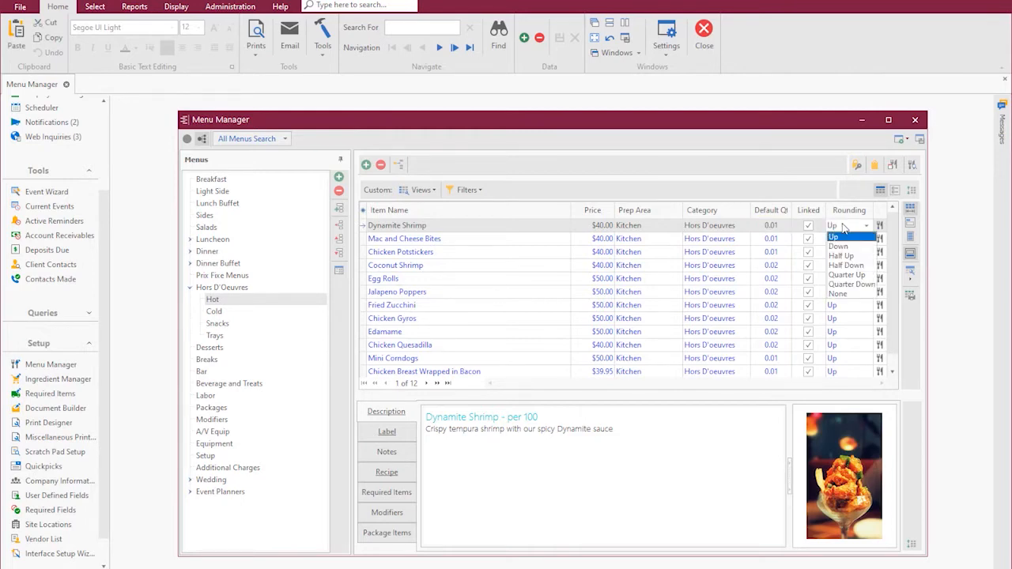
left_click(843, 229)
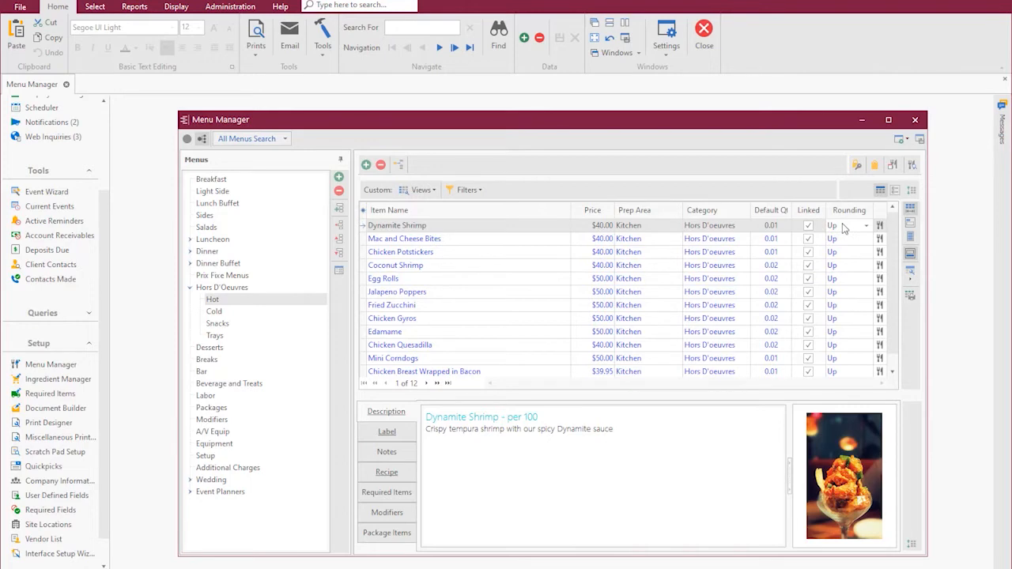
Close Menu Manager and open the Drift event's subevents in Event Manager
left_click(915, 120)
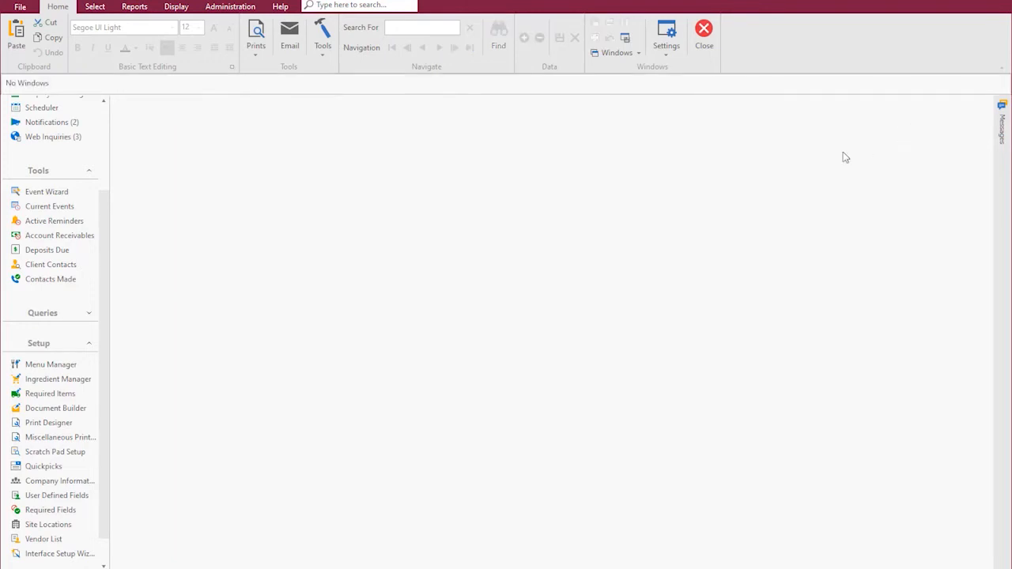
left_click(93, 342)
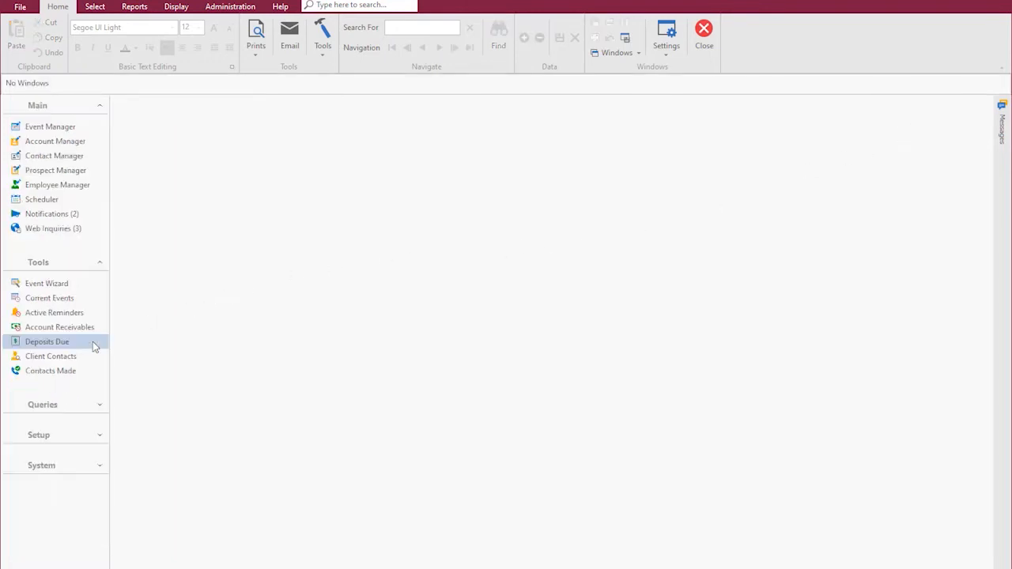
left_click(73, 126)
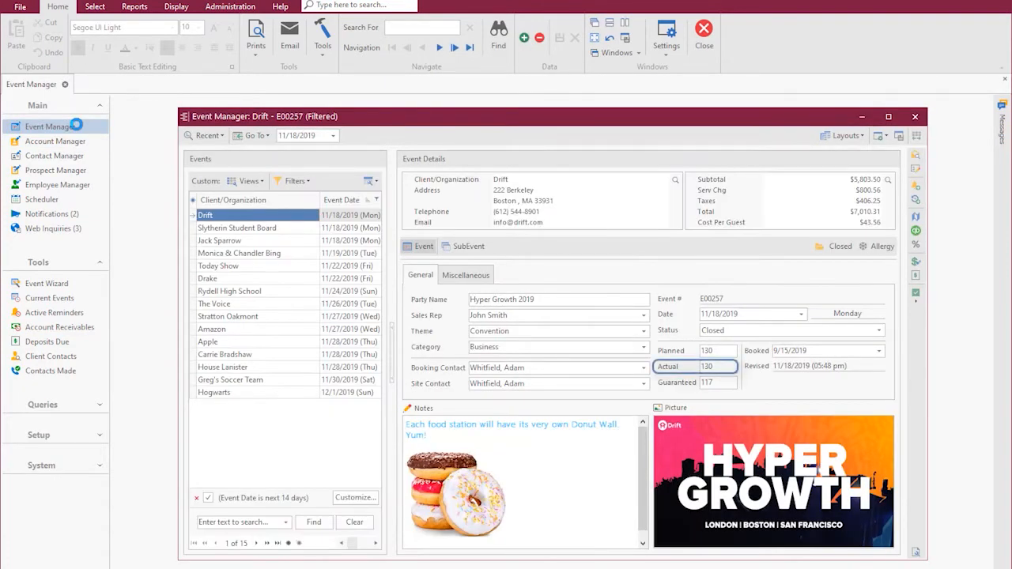
left_click(463, 248)
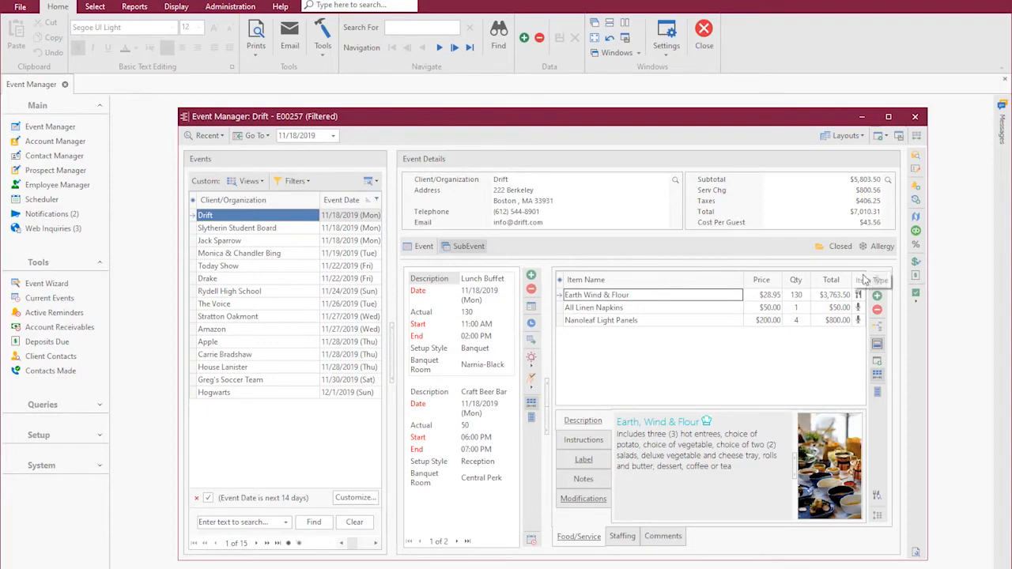
Add the Wood Grain Podium from the A/V Equip menu to the Lunch Buffet subevent
left_click(876, 280)
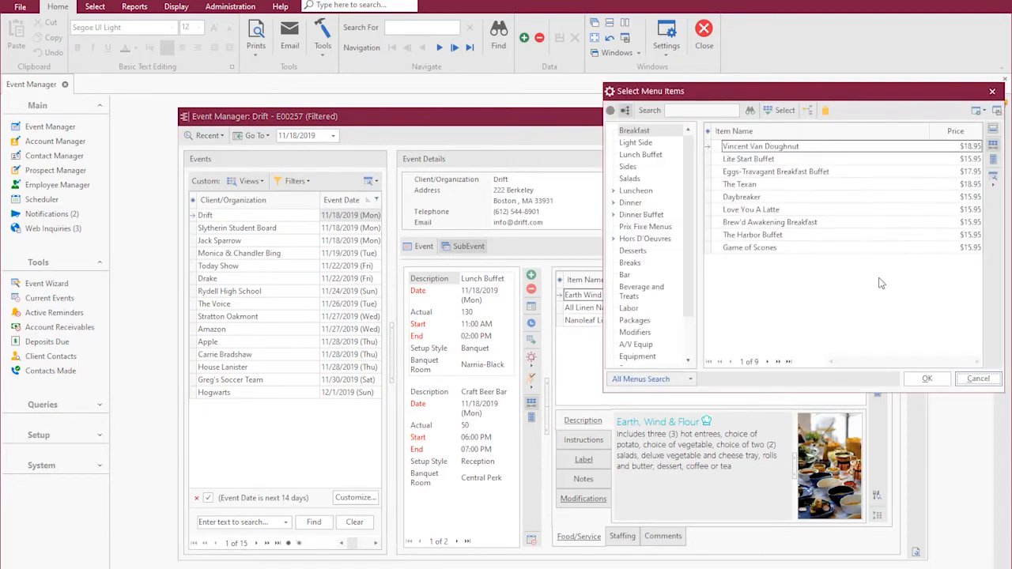
left_click(649, 345)
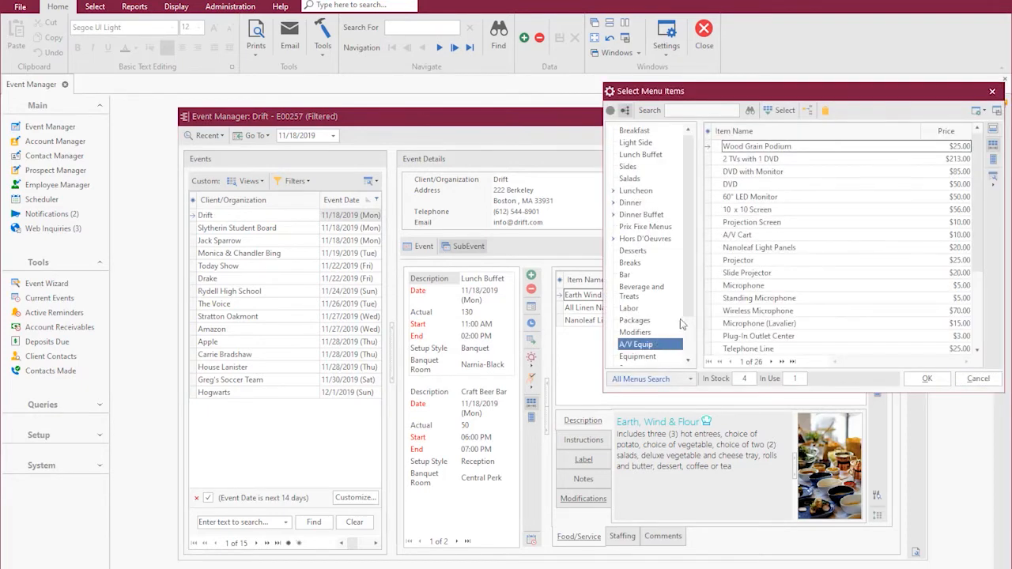
left_click(735, 149)
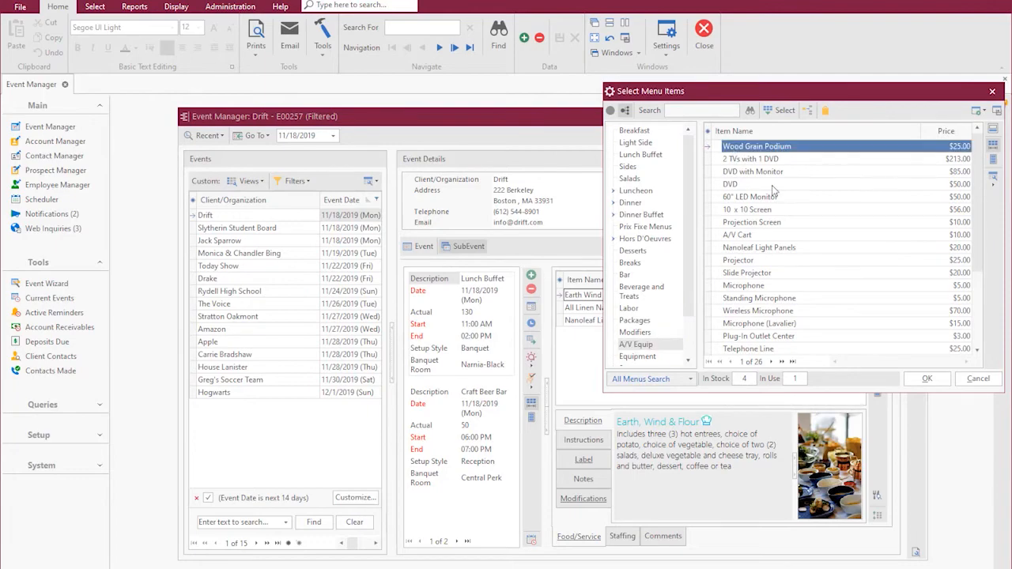
left_click(925, 378)
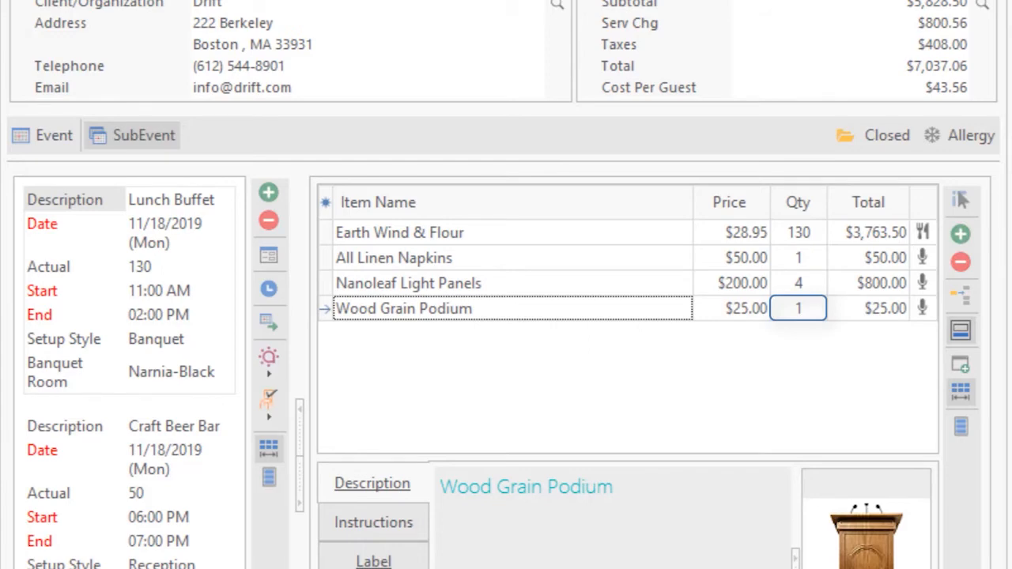
left_click(805, 310)
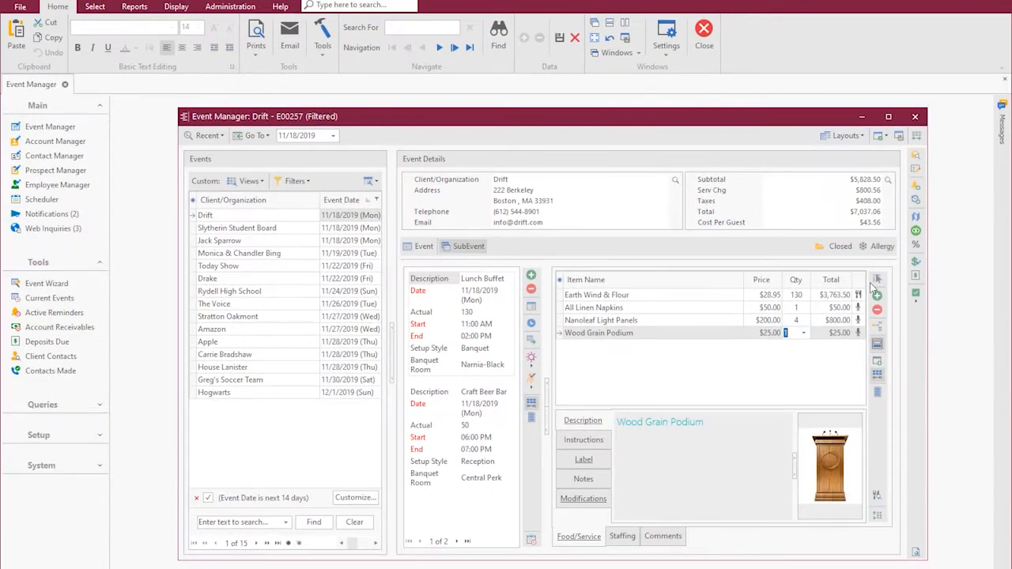
Add Dynamite Shrimp from the Hot Hors D'Oeuvres menu to the Lunch Buffet subevent
left_click(877, 294)
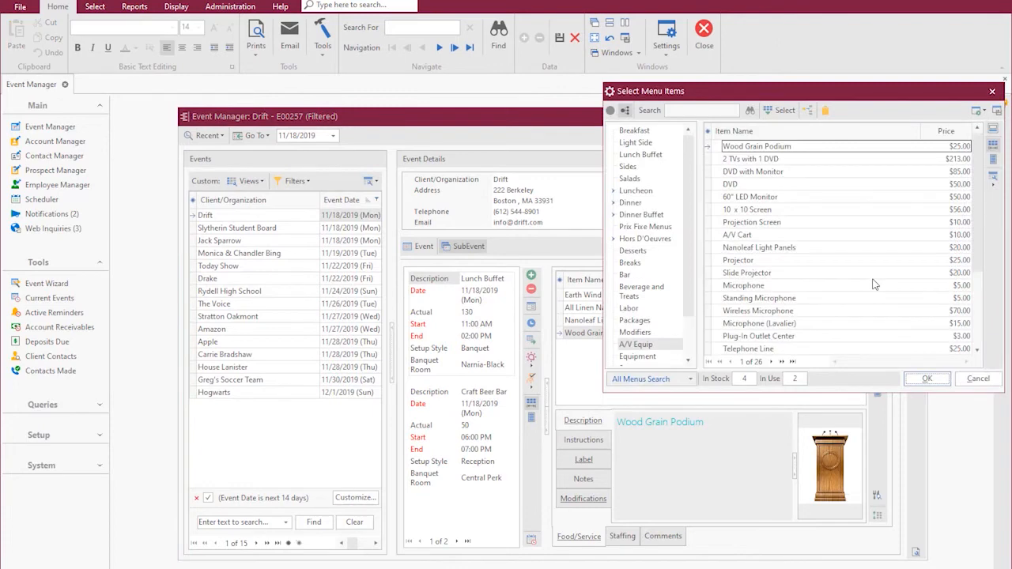
left_click(615, 238)
left_click(636, 251)
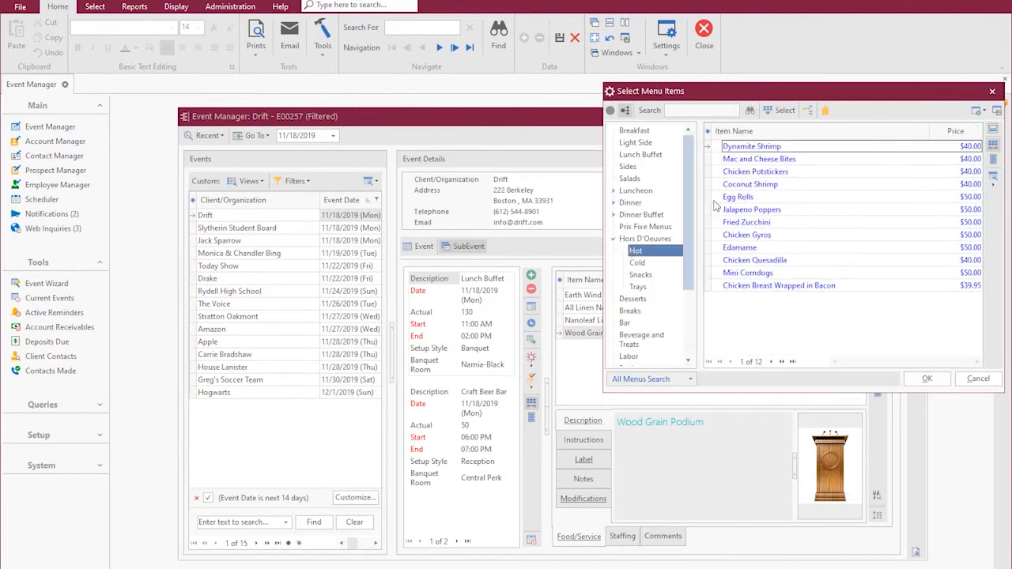
left_click(751, 149)
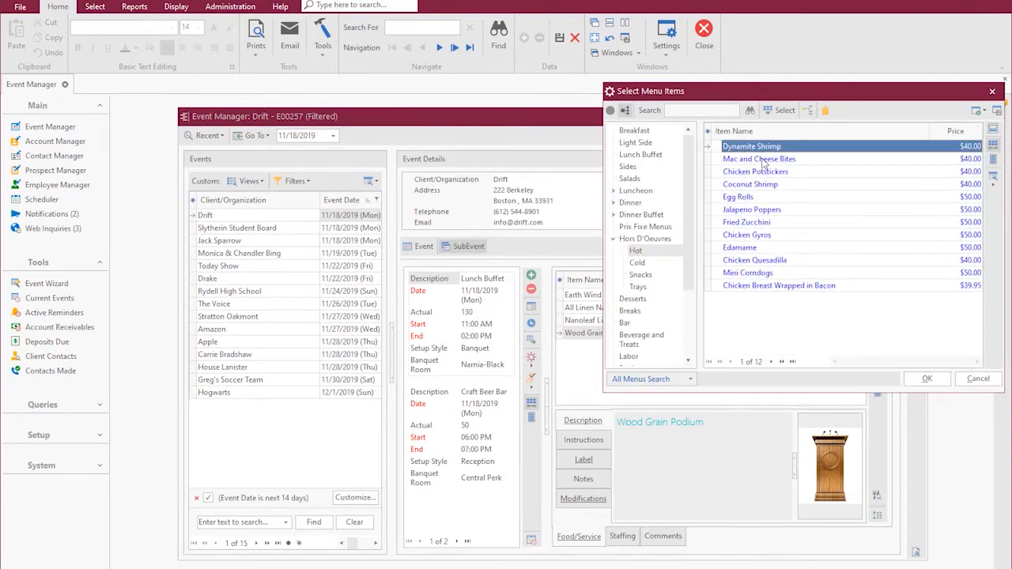
left_click(928, 381)
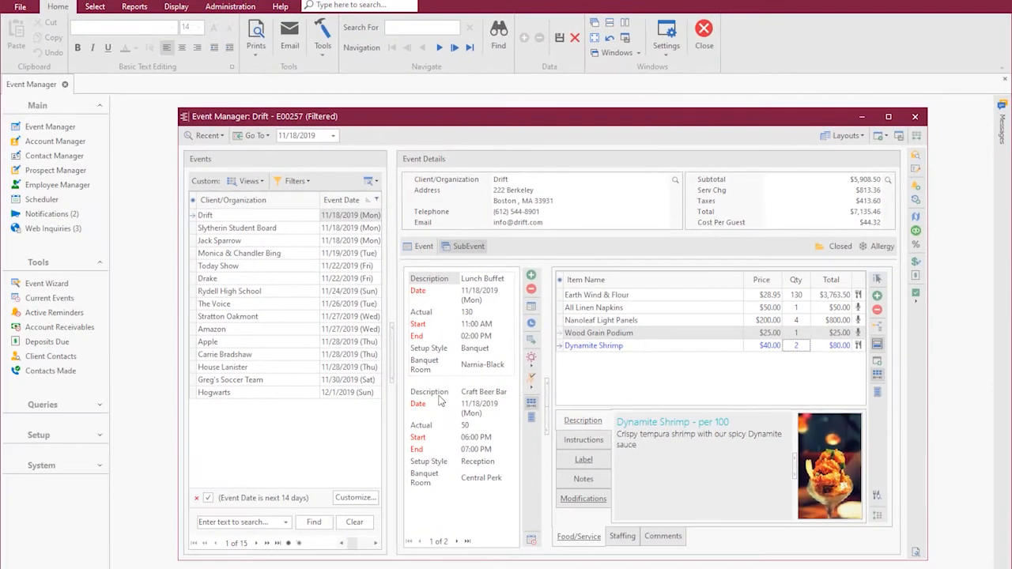
Select the Craft Beer Bar subevent and add Dynamite Shrimp to its menu items
left_click(432, 400)
left_click(876, 281)
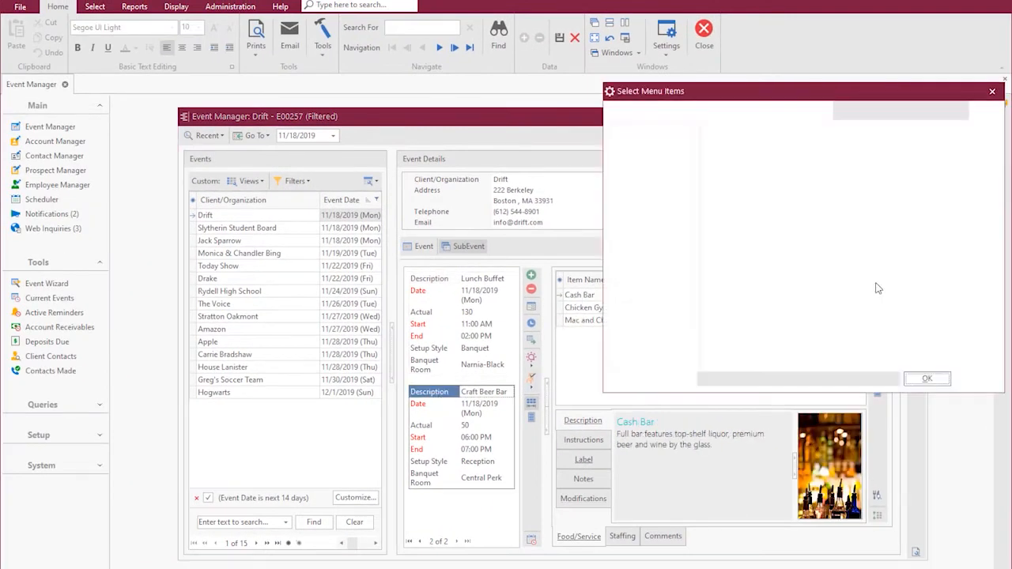
left_click(772, 148)
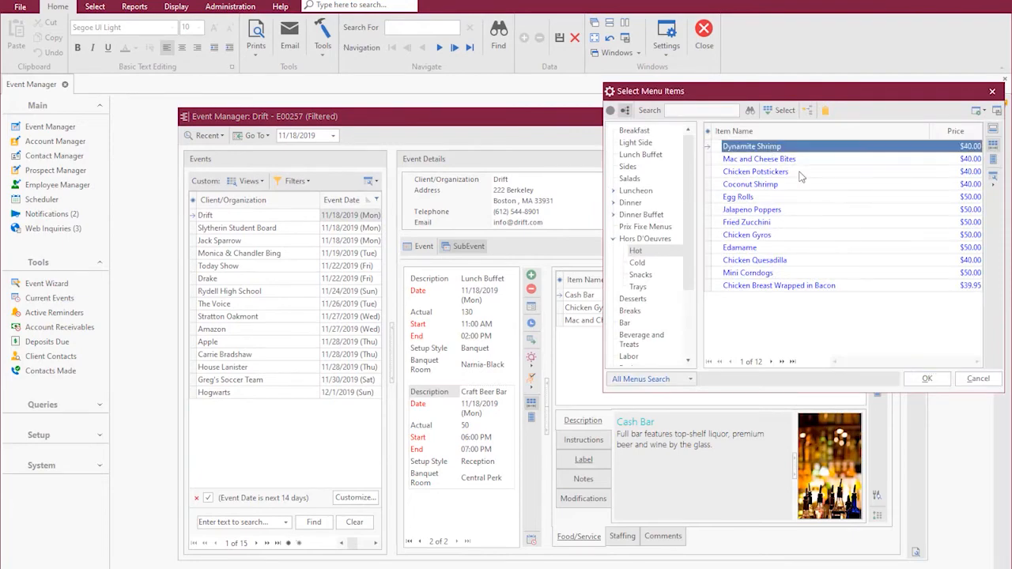
left_click(926, 379)
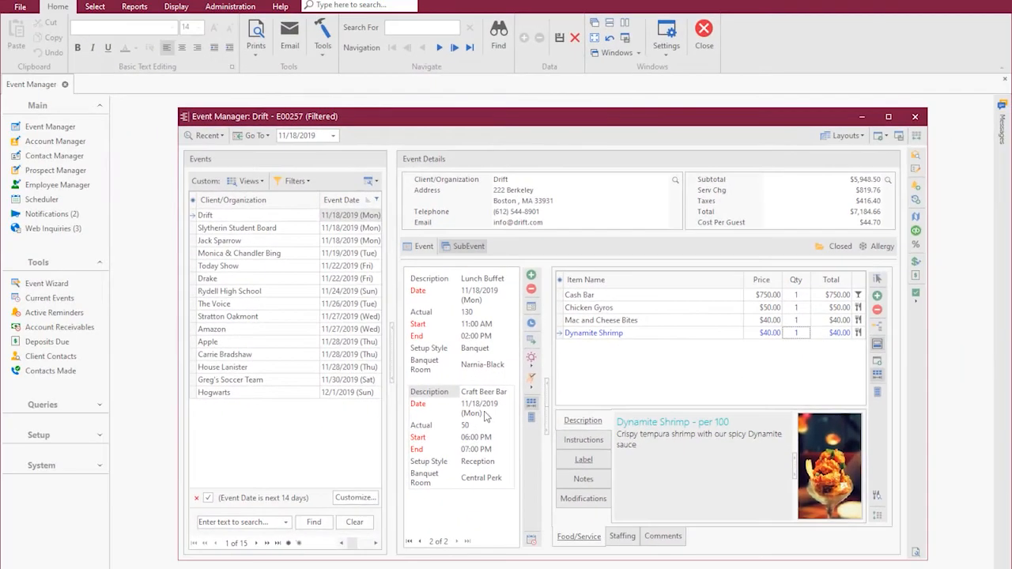
Review the Craft Beer Bar subevent's details and the Link Guests To Event option, and return to the general event details
left_click(445, 412)
double_click(444, 412)
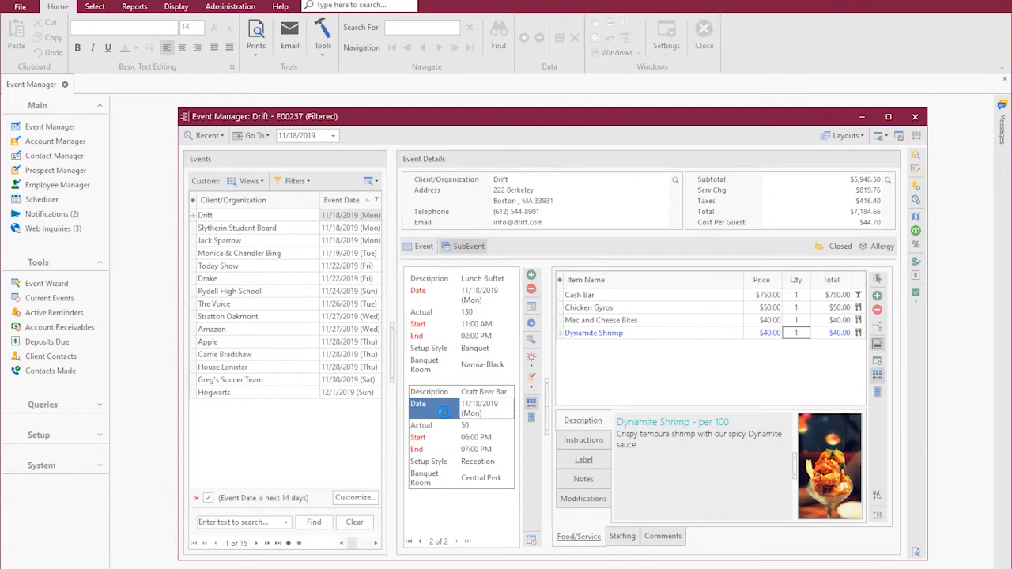
left_click(393, 118)
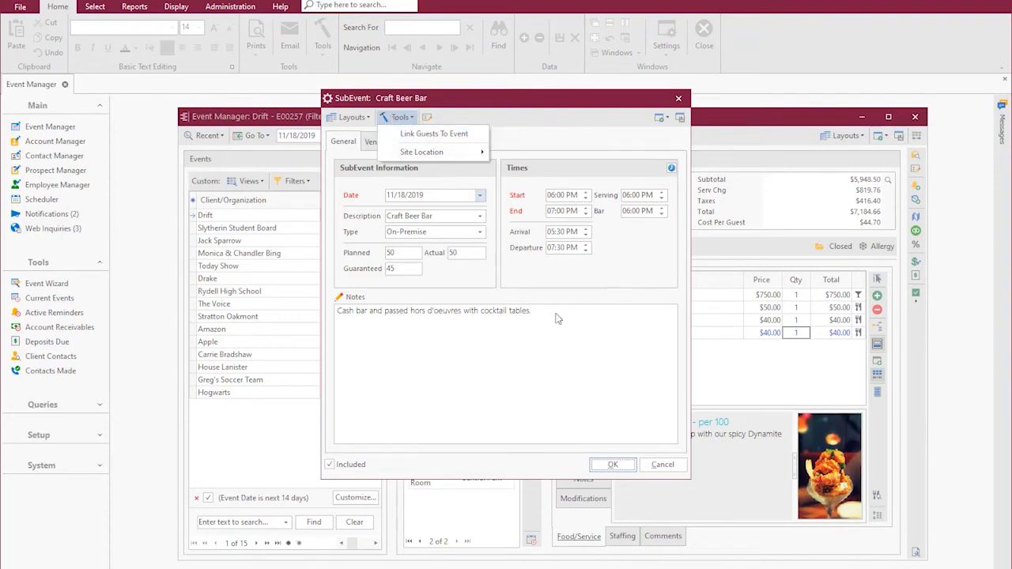
left_click(609, 464)
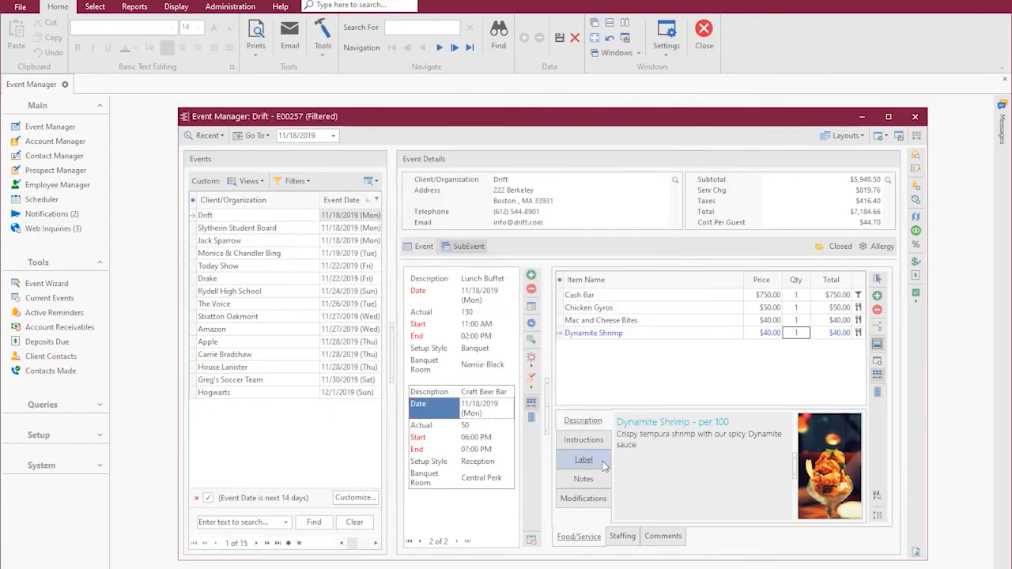
left_click(425, 250)
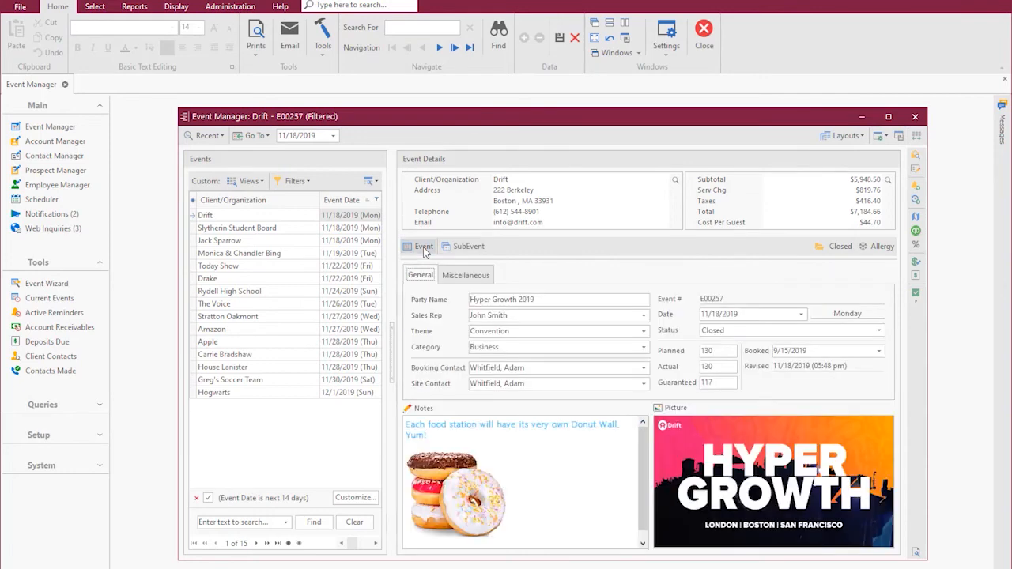
Set the event's actual guest count to 135 in its general details
double_click(707, 366)
type("135")
key("Tab")
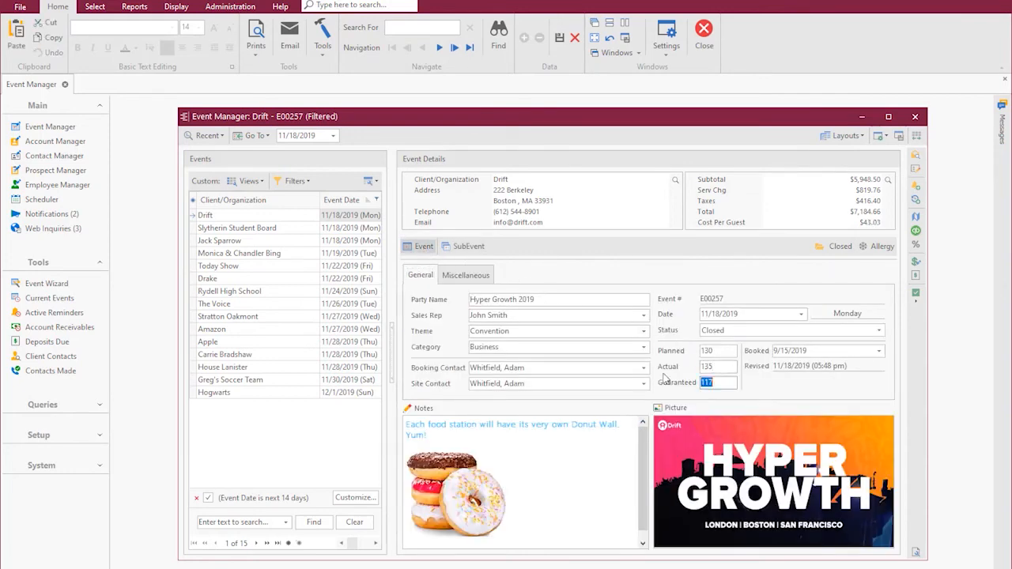
Check the Lunch Buffet subevent's actual guest count and close the event, saving its changes
left_click(468, 247)
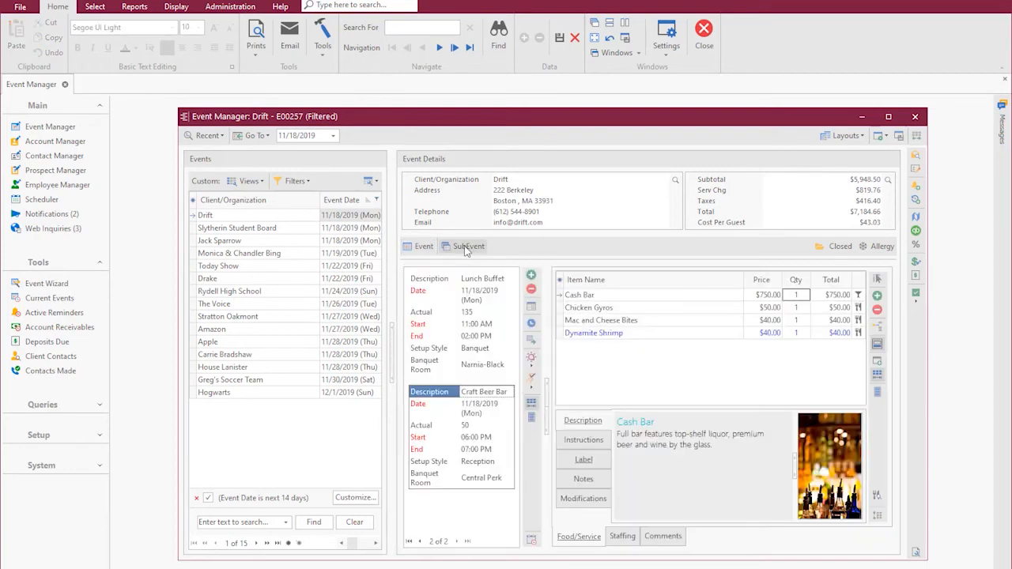
left_click(433, 314)
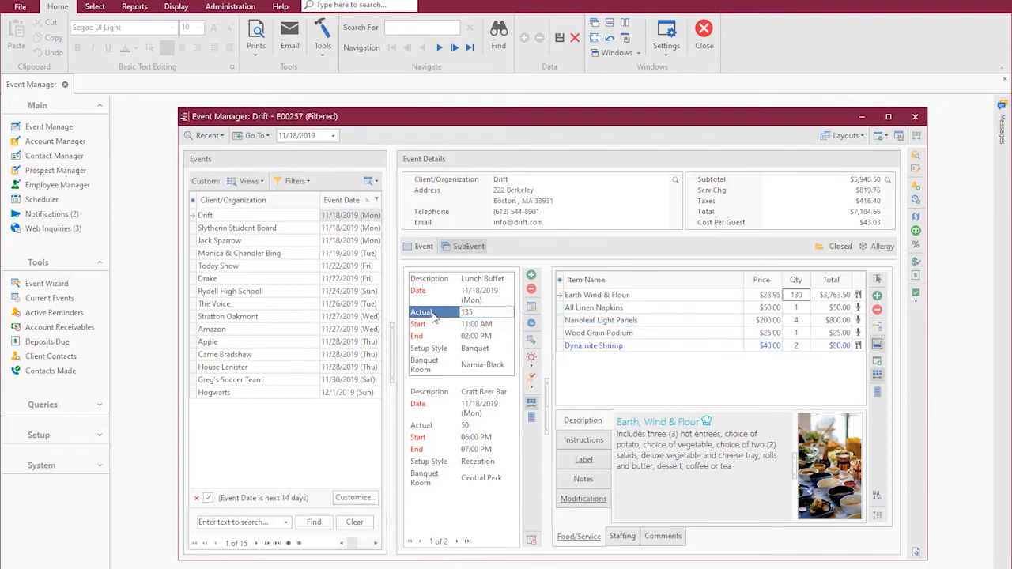
left_click(913, 117)
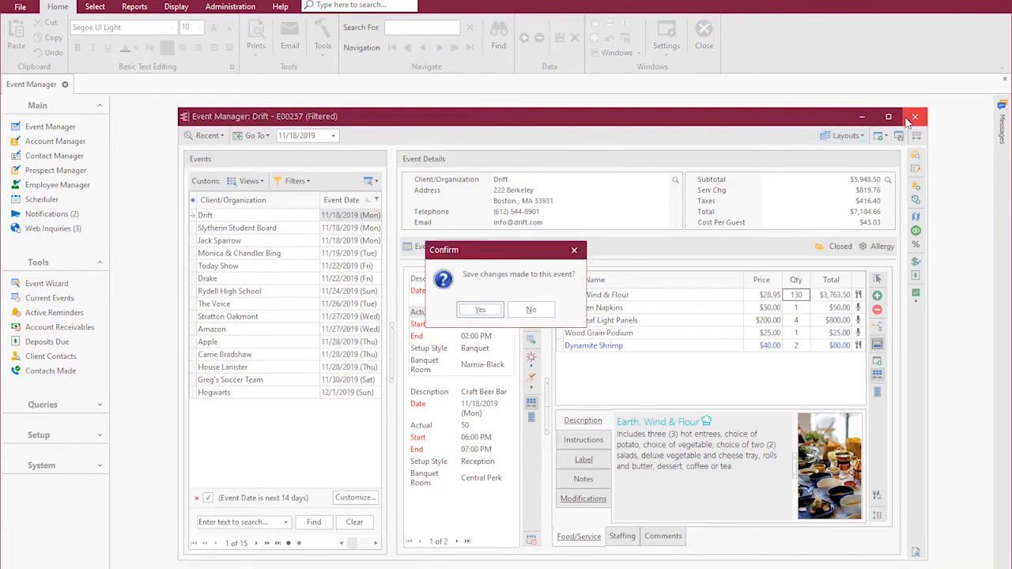
left_click(480, 309)
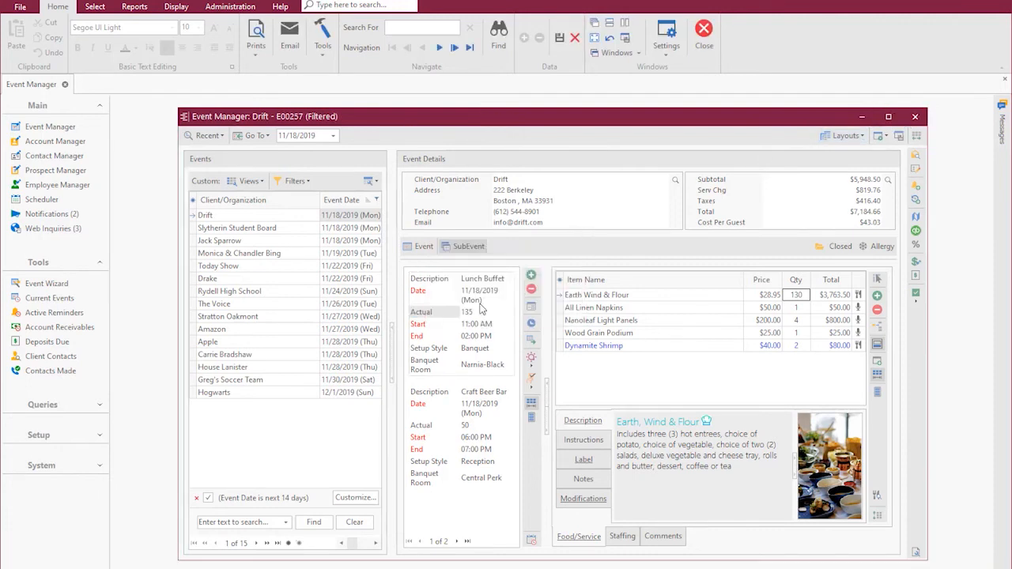
Review the new booking defaults for subevents, including the Link Guests To Event option, and close them
left_click(230, 6)
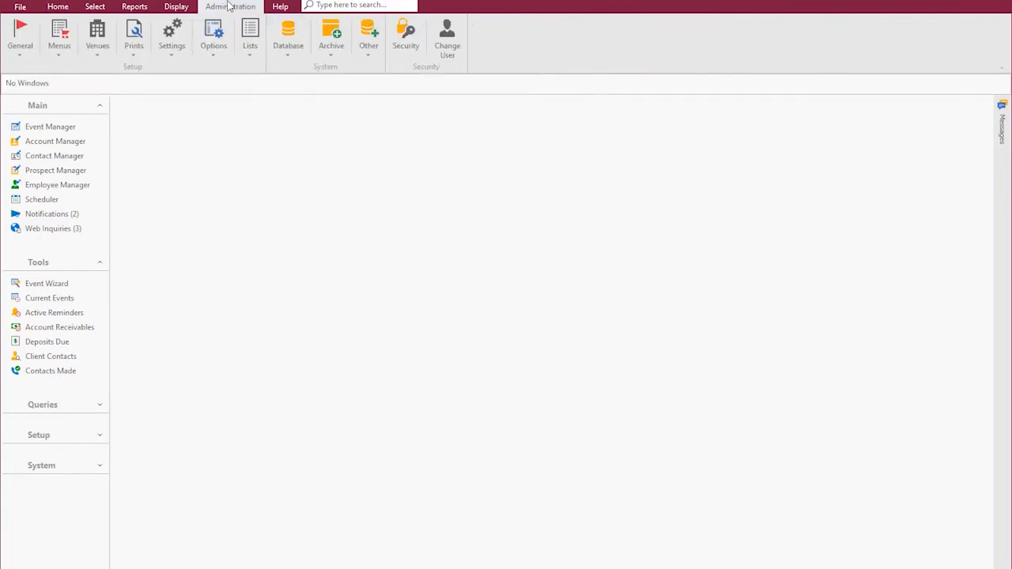
left_click(23, 36)
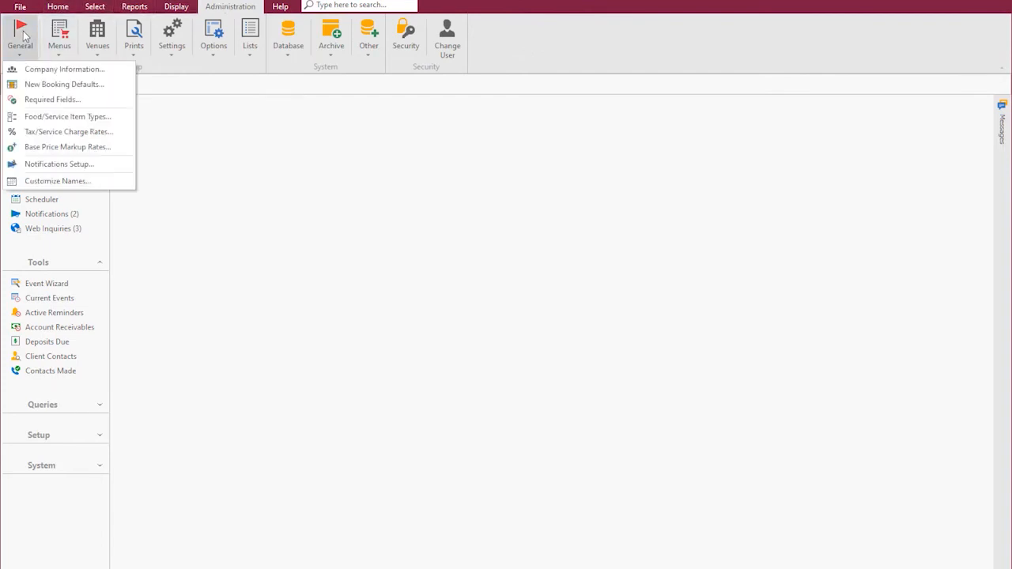
left_click(45, 84)
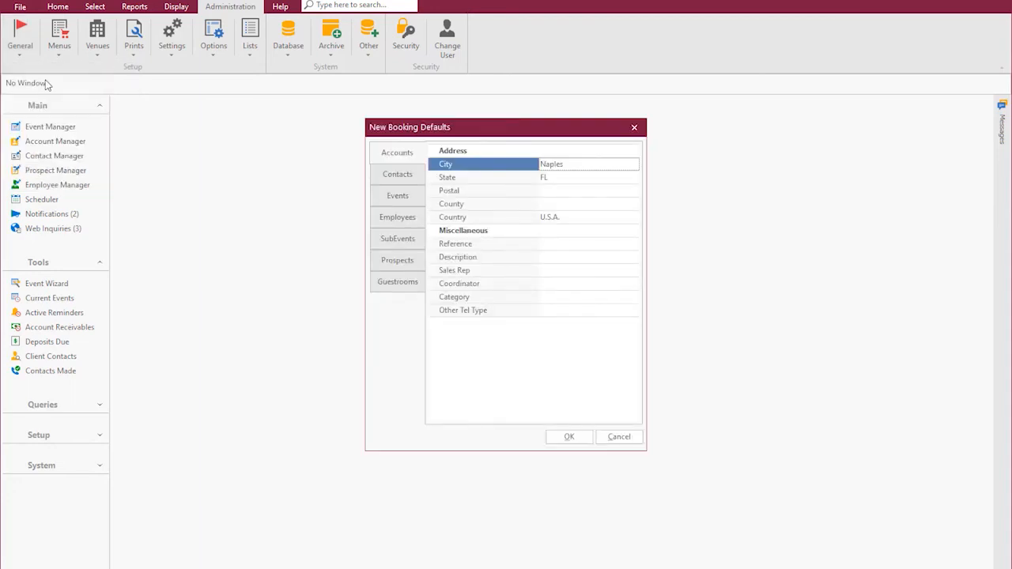
left_click(387, 237)
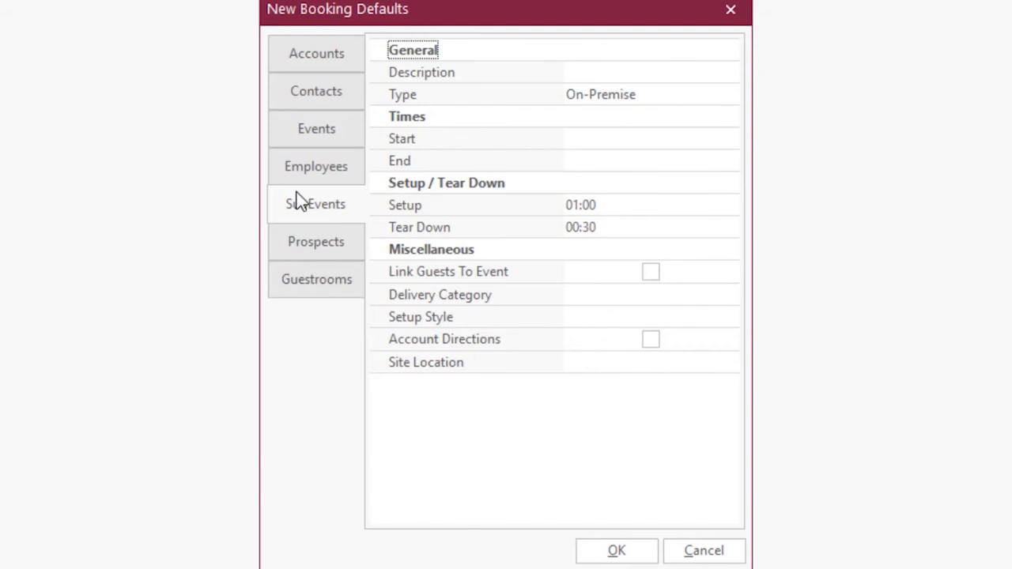
left_click(620, 550)
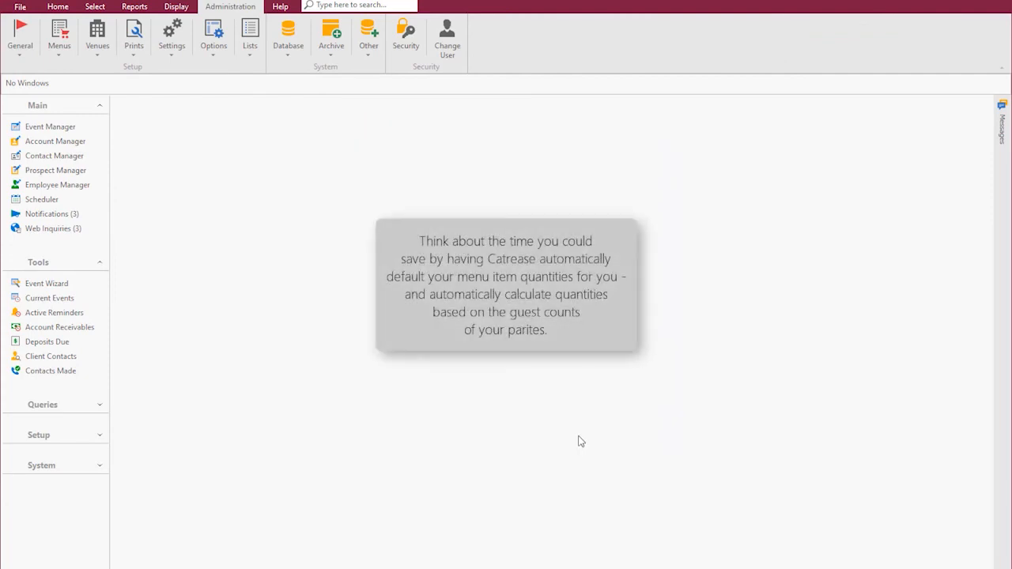